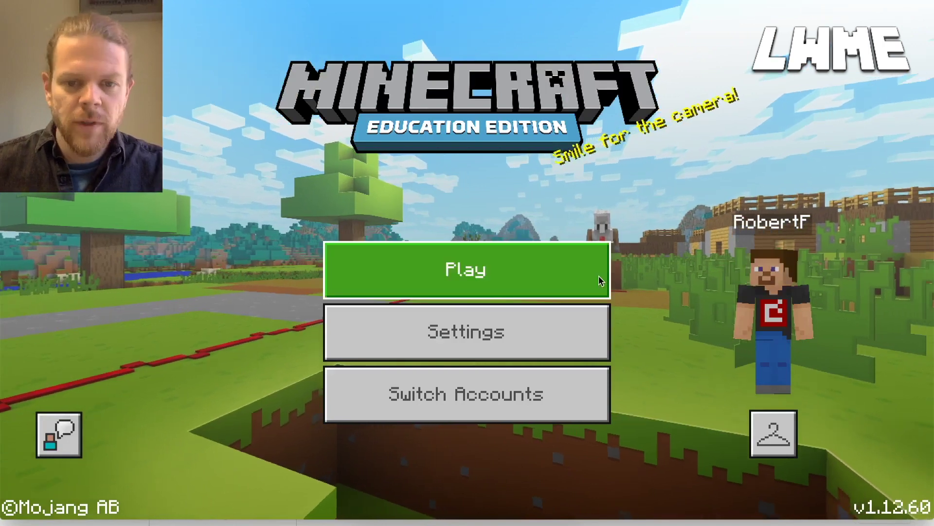
# - Load the My World saved on 07/17/20 from the saved worlds list
pyautogui.click(509, 269)
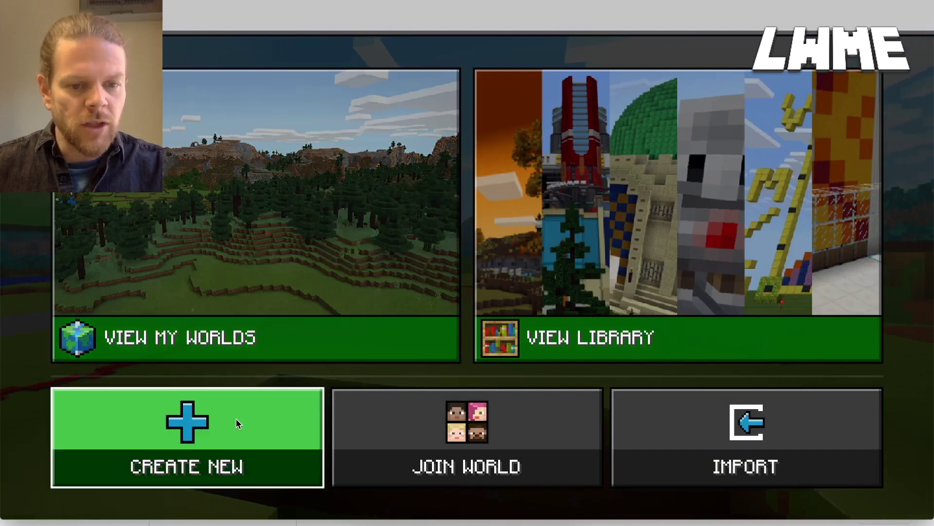
pyautogui.click(251, 245)
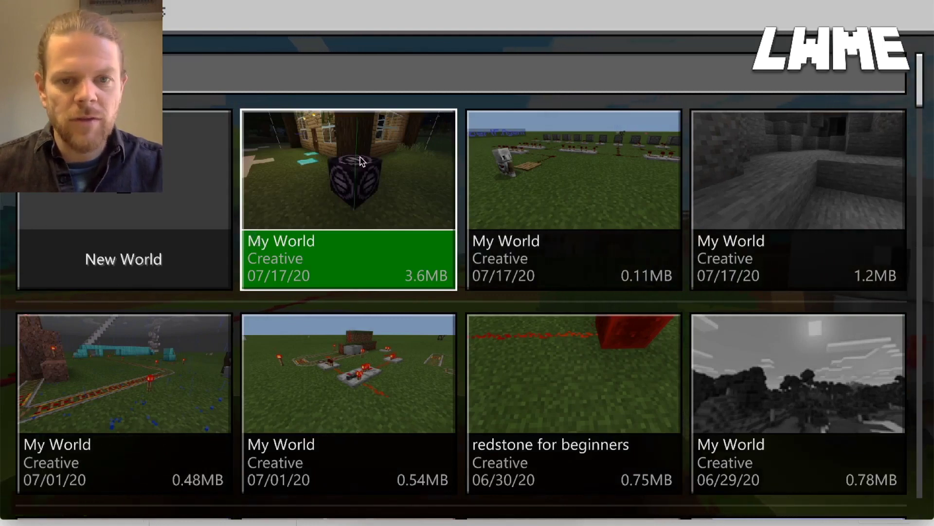
pyautogui.click(312, 195)
pyautogui.click(374, 139)
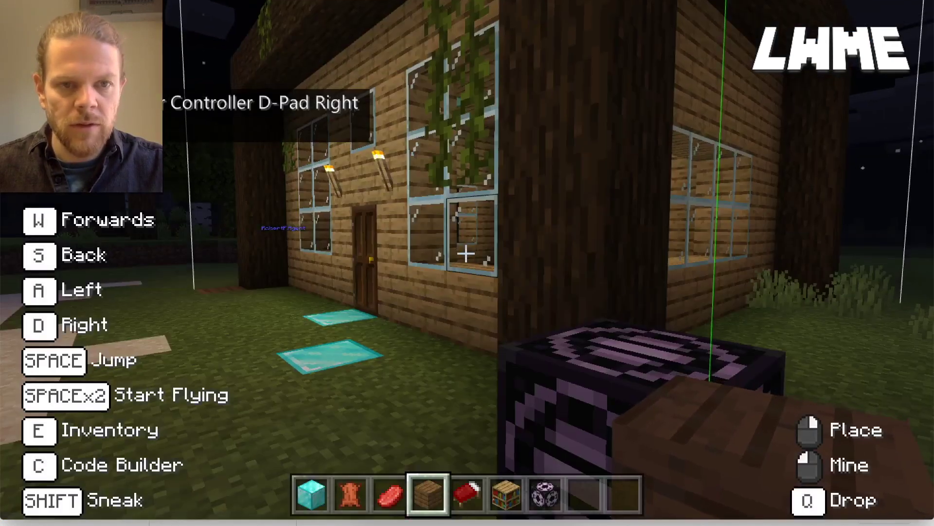
# - Walk up to the wooden house and open its front door
pyautogui.press('s')
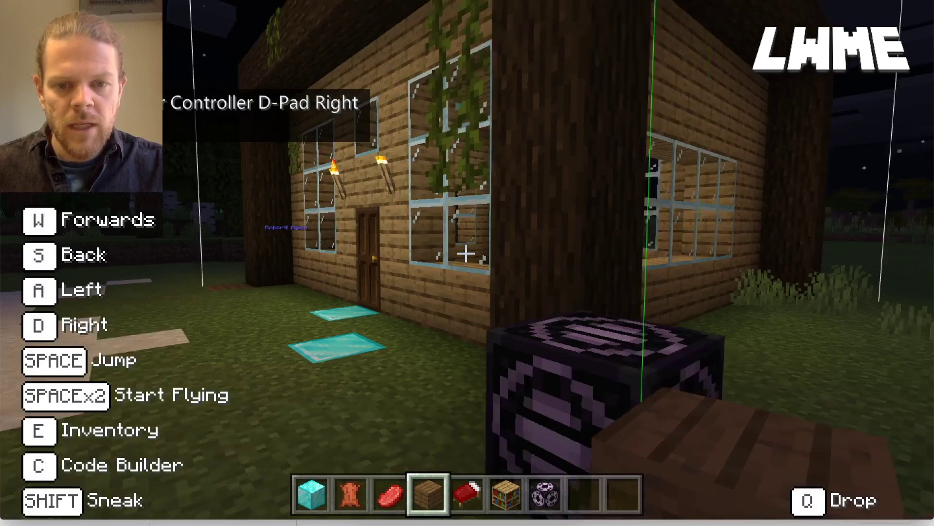
pyautogui.press('w')
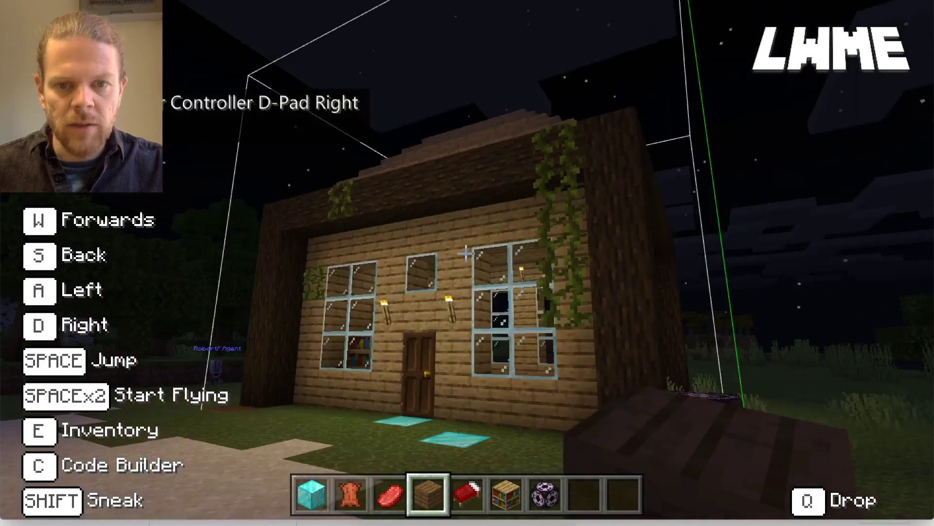
pyautogui.press('w')
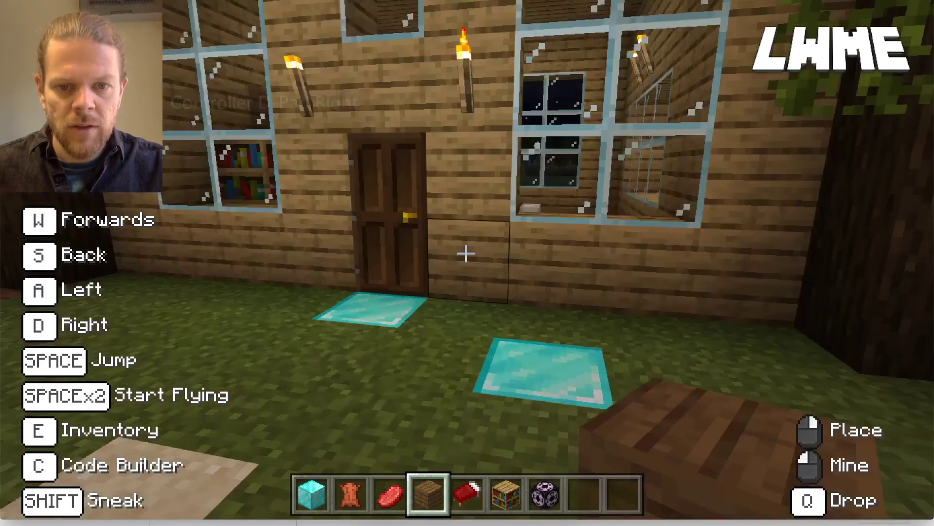
pyautogui.press('w')
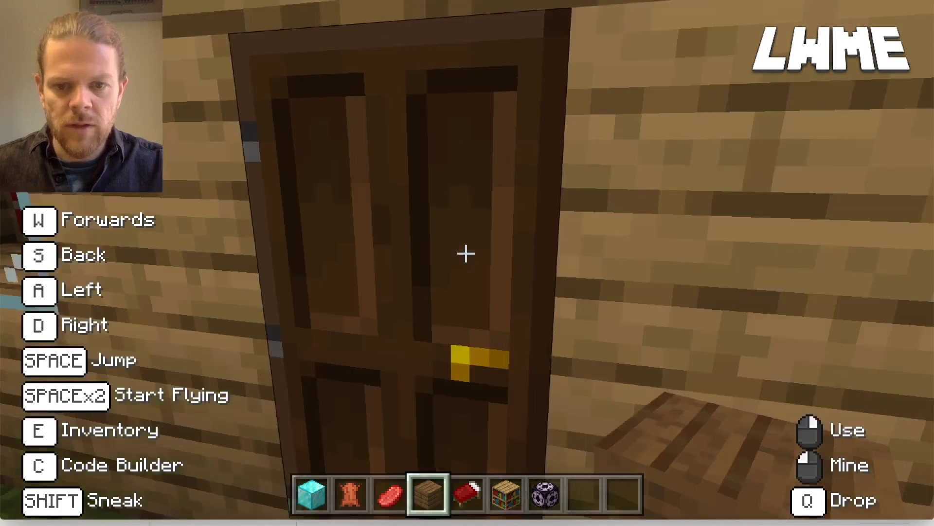
pyautogui.rightClick(466, 254)
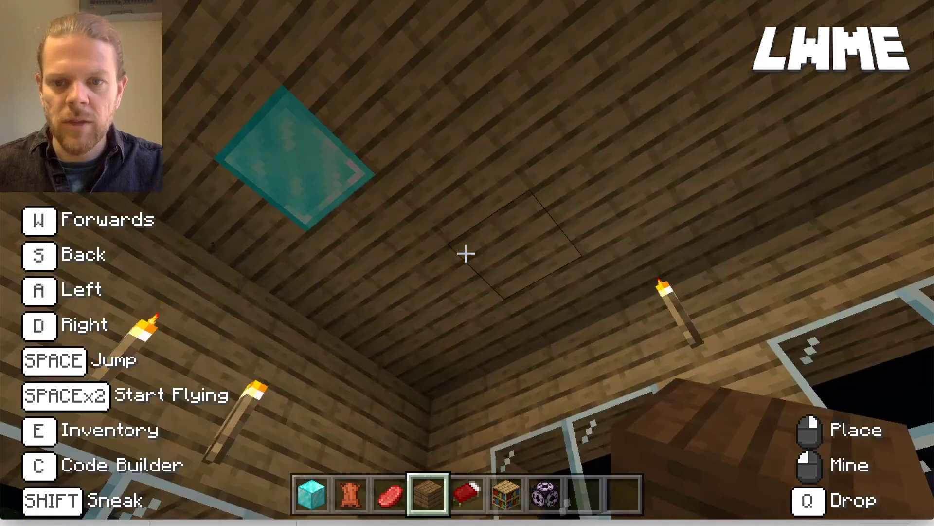
# - Walk back out and around to face the purple structure block
pyautogui.press('w')
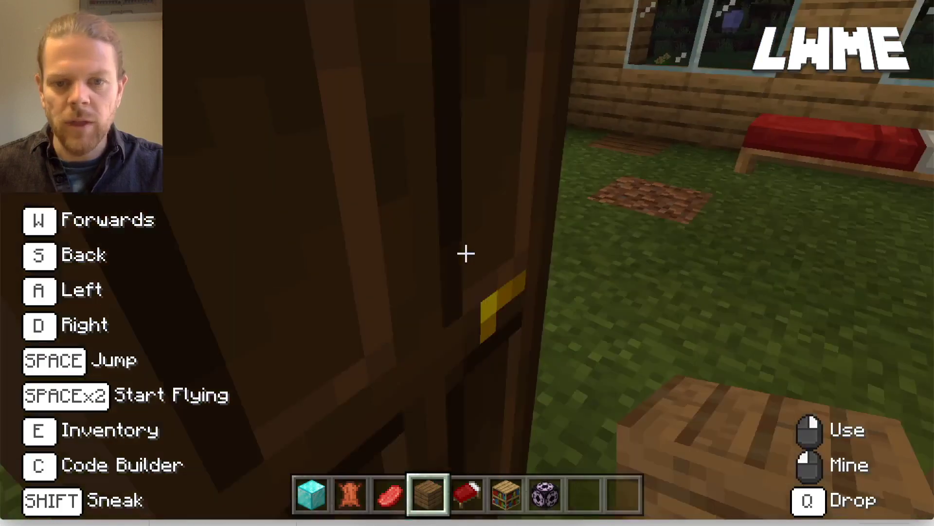
pyautogui.press('s')
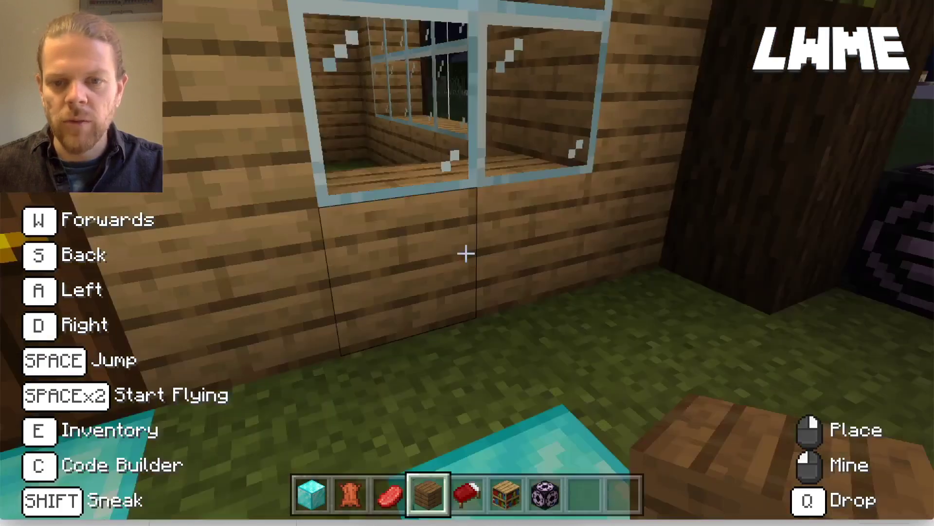
pyautogui.press('d')
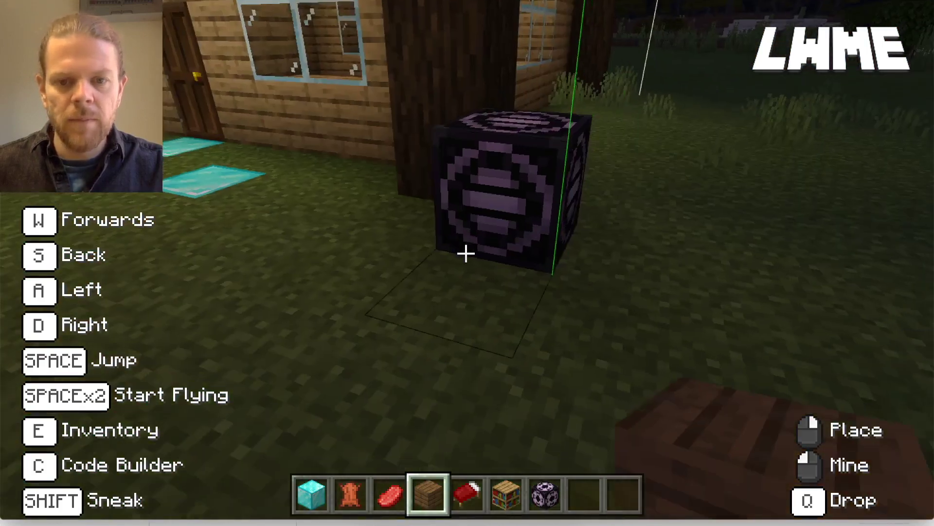
# - Search the creative inventory for 'stru' to find the structure block
pyautogui.press('e')
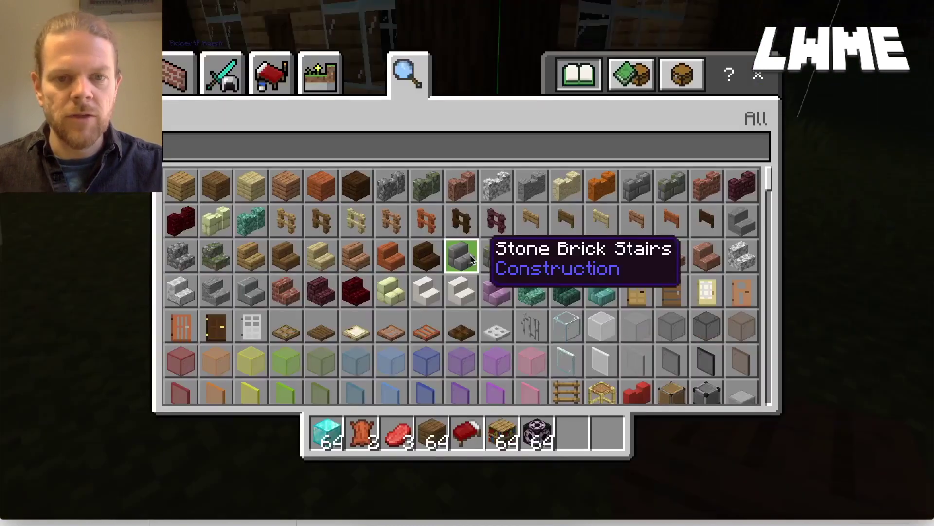
pyautogui.click(337, 148)
pyautogui.write('s')
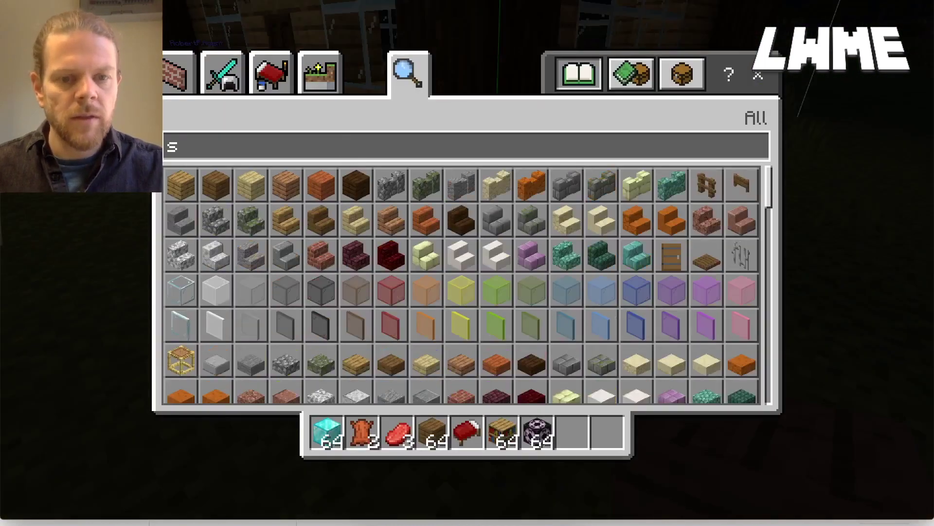
pyautogui.write('tru')
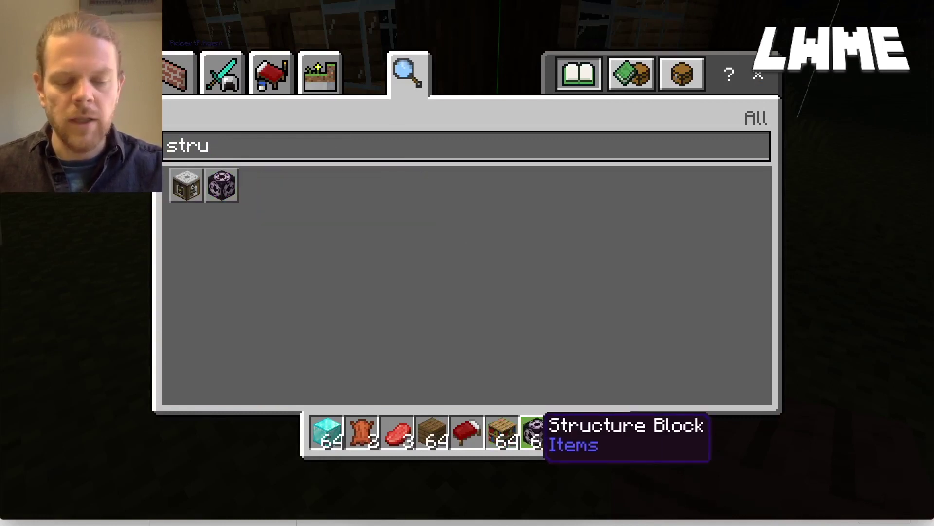
# - Close the inventory and back away to view the whole house and its outline
pyautogui.press('Escape')
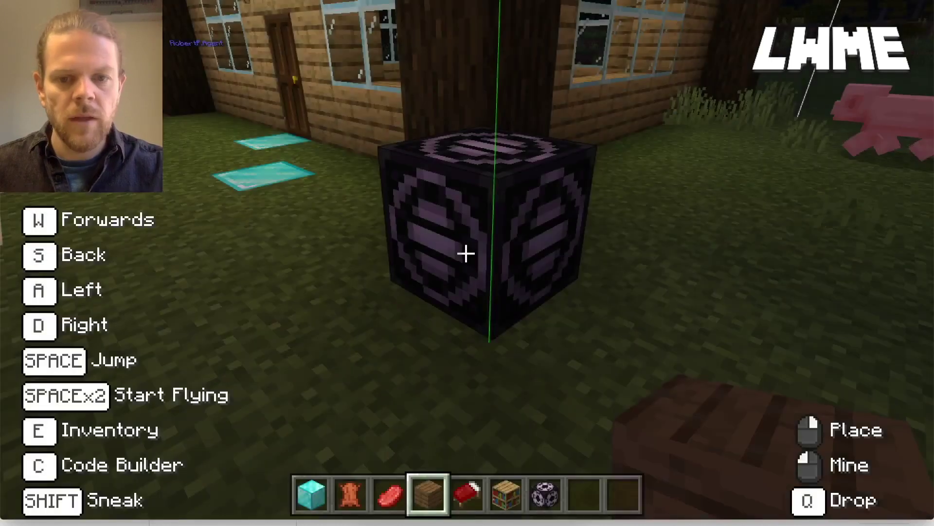
pyautogui.press('s')
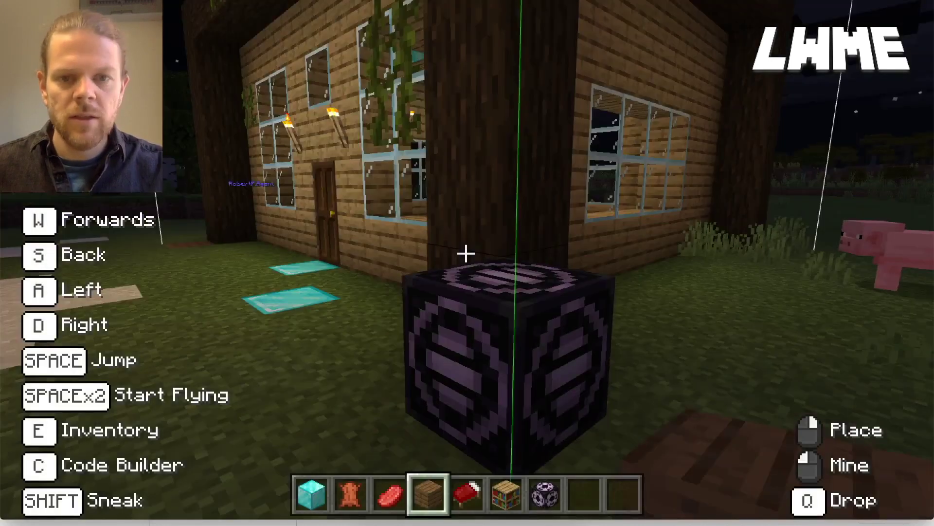
pyautogui.press('s')
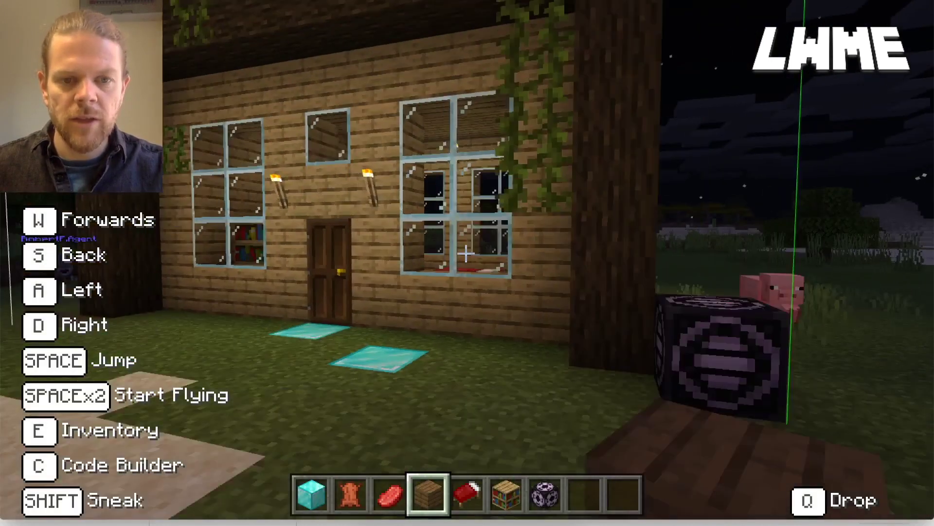
pyautogui.press('a')
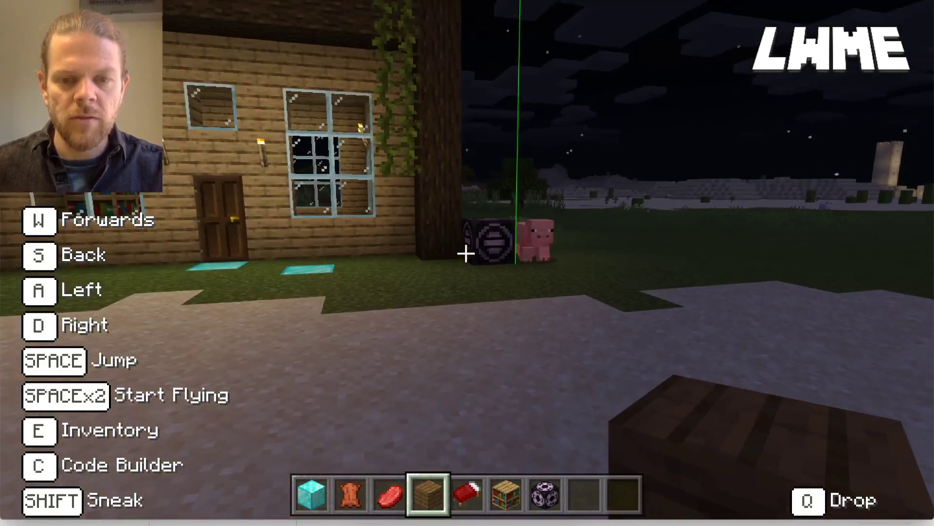
pyautogui.press('s')
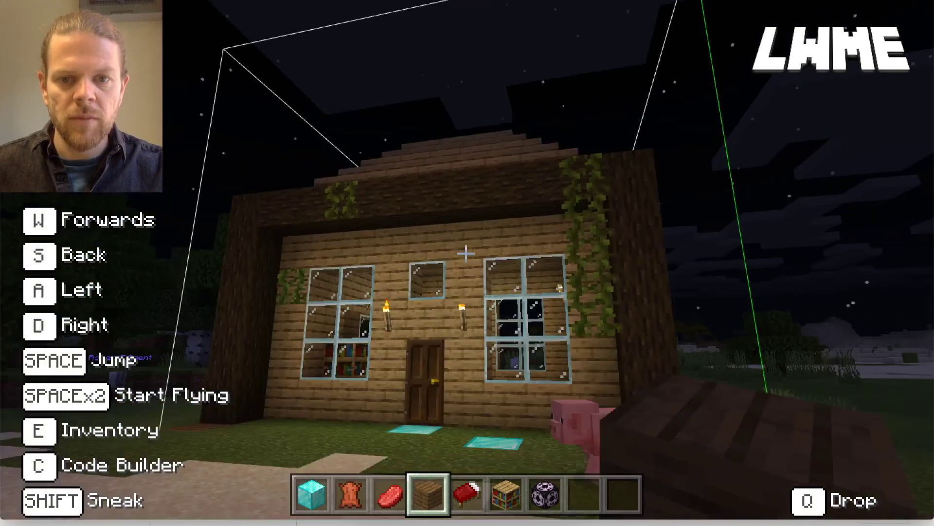
pyautogui.press('d')
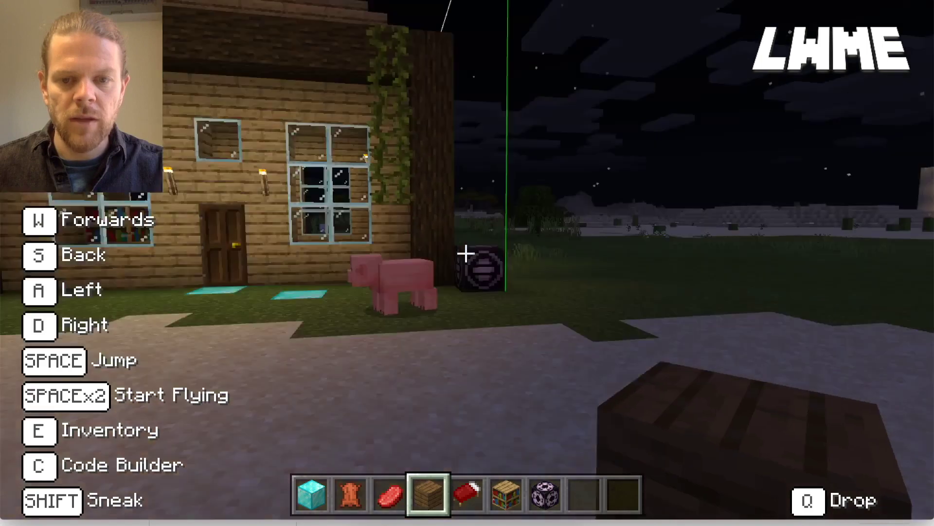
pyautogui.press('a')
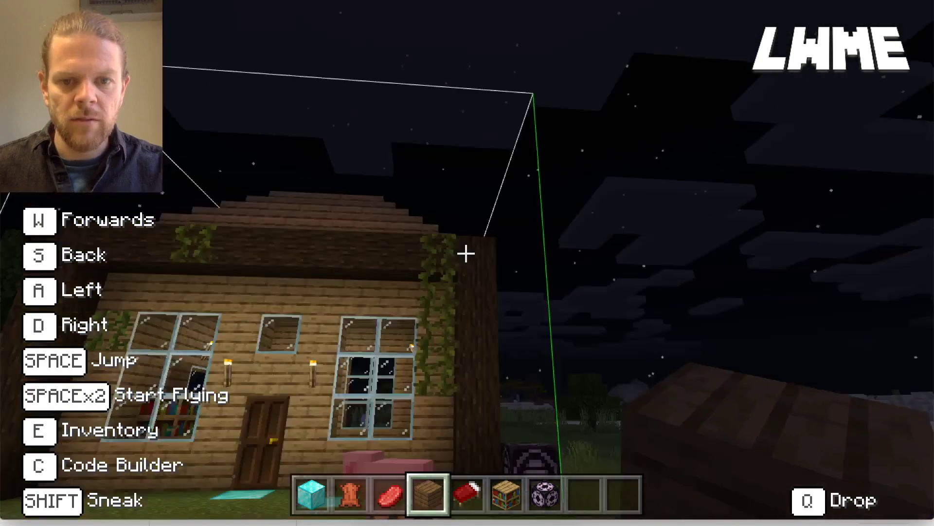
pyautogui.press('w')
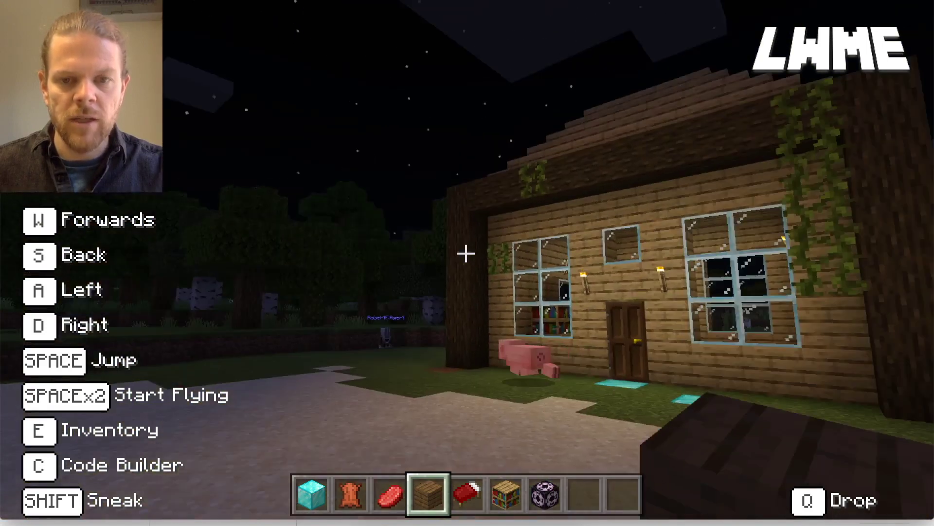
# - Open the structure block's settings: 3D Export of 'house', sized 12×10×11
pyautogui.press('d')
pyautogui.press('w')
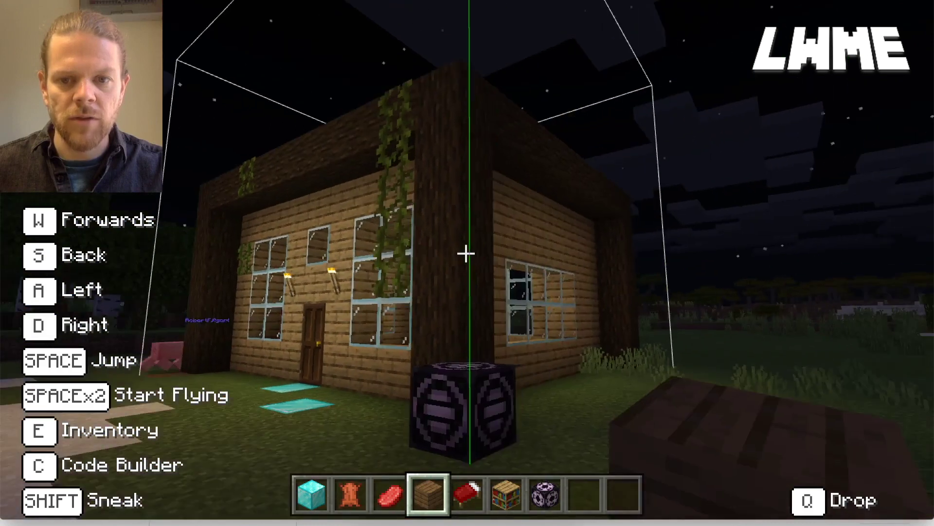
pyautogui.press('w')
pyautogui.press('w')
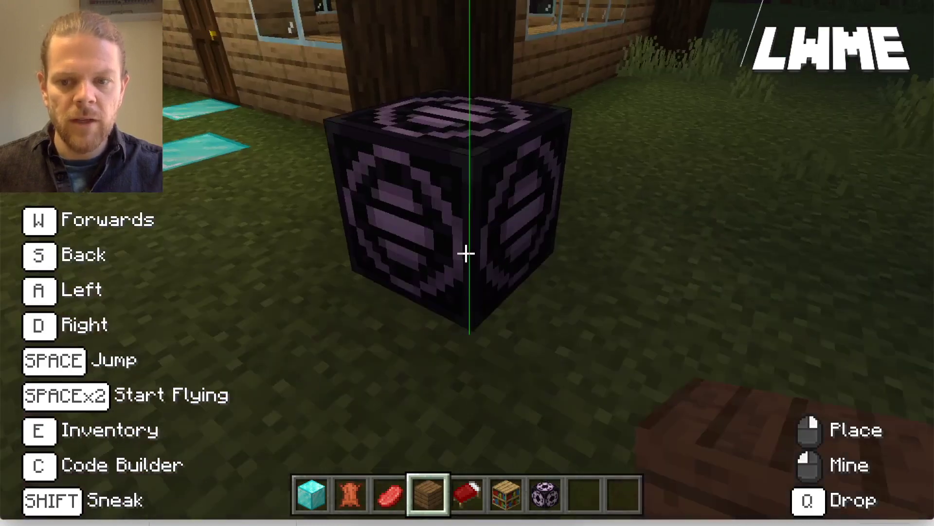
pyautogui.rightClick(467, 253)
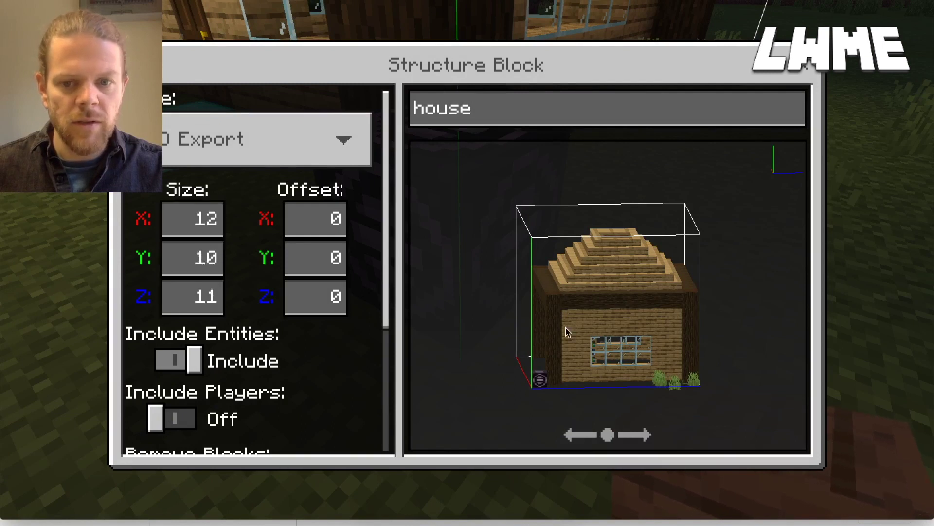
pyautogui.moveTo(603, 339); pyautogui.dragTo(740, 349)
pyautogui.moveTo(681, 336); pyautogui.dragTo(523, 325)
pyautogui.moveTo(676, 327); pyautogui.dragTo(520, 333)
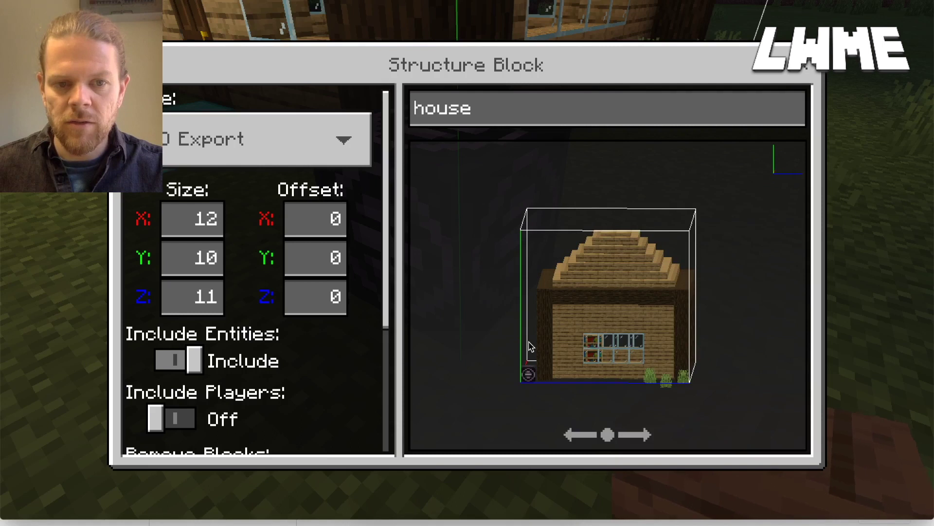
pyautogui.moveTo(572, 339); pyautogui.dragTo(640, 339)
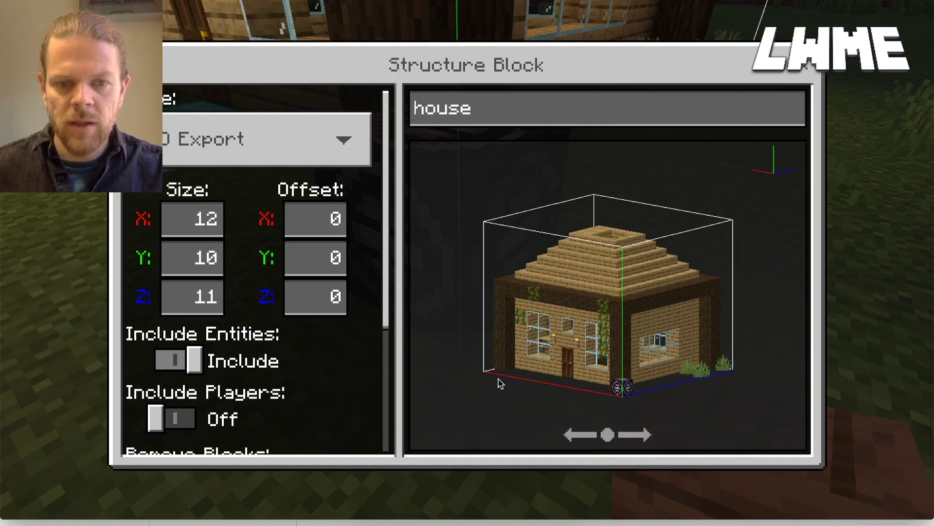
pyautogui.moveTo(664, 337); pyautogui.dragTo(469, 326)
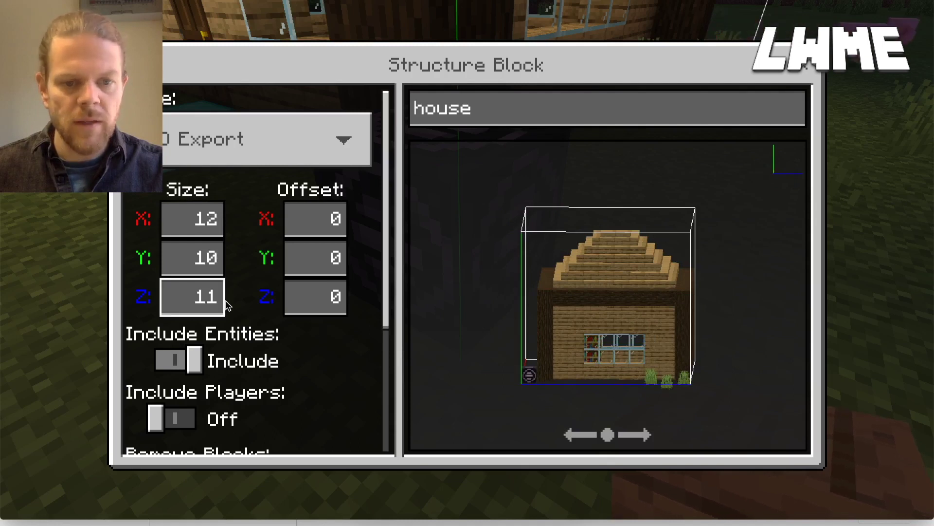
pyautogui.moveTo(659, 334); pyautogui.dragTo(596, 332)
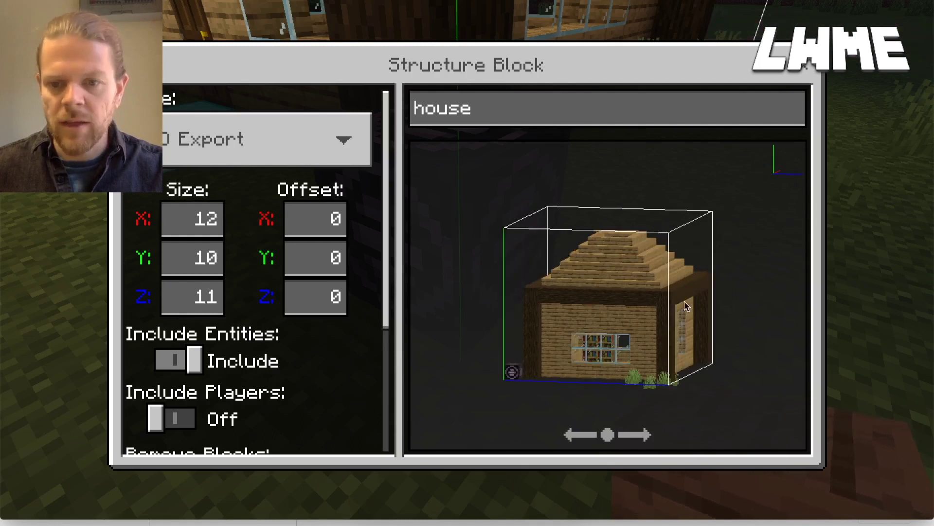
pyautogui.moveTo(707, 325)
pyautogui.mouseDown()
pyautogui.moveTo(497, 330)
pyautogui.moveTo(707, 338)
pyautogui.mouseUp()
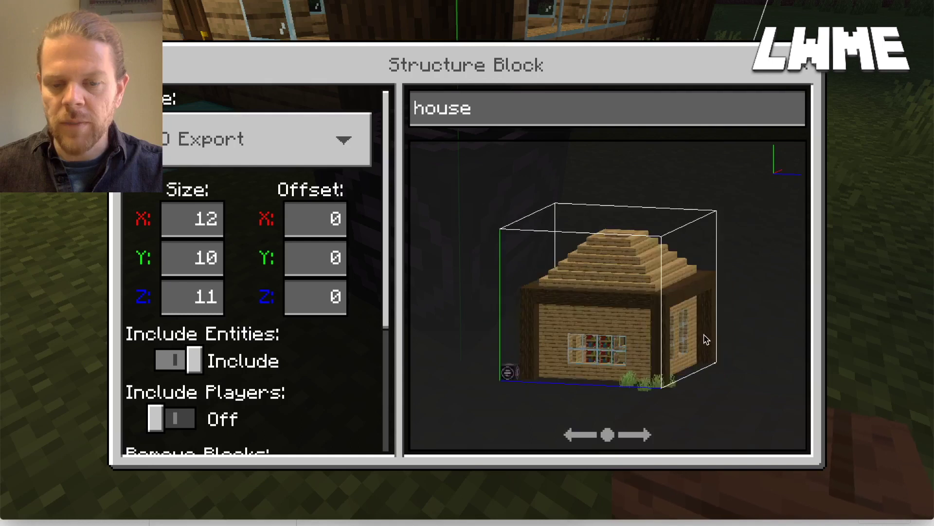
pyautogui.moveTo(582, 338); pyautogui.dragTo(730, 335)
pyautogui.moveTo(555, 331); pyautogui.dragTo(647, 328)
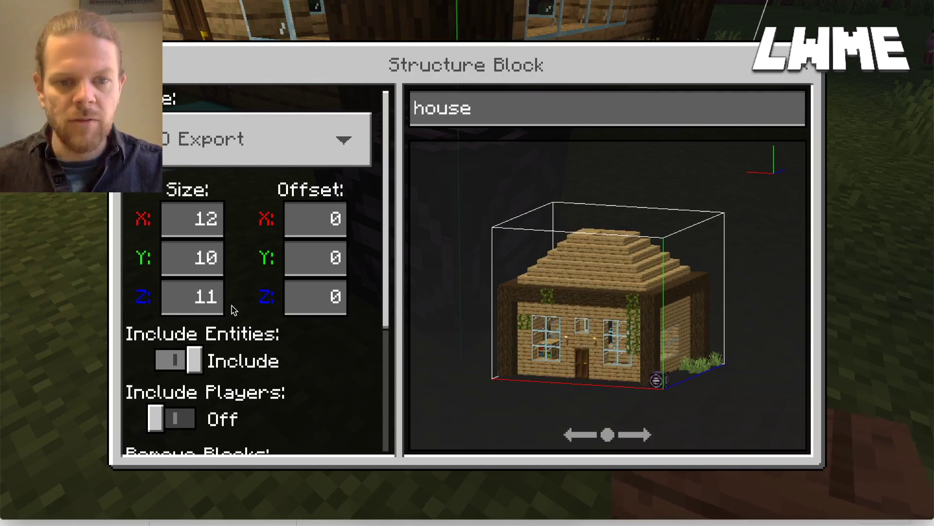
pyautogui.moveTo(638, 326); pyautogui.dragTo(625, 325)
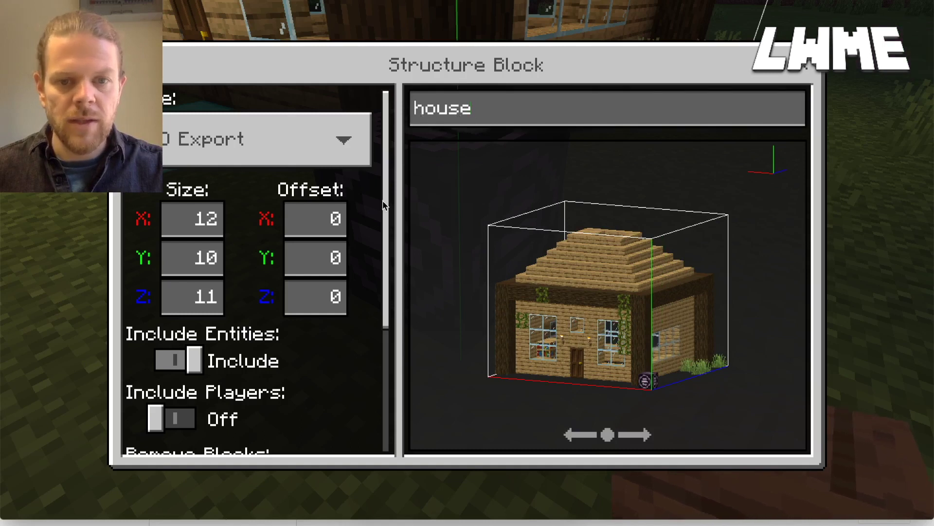
pyautogui.moveTo(385, 204); pyautogui.dragTo(390, 309)
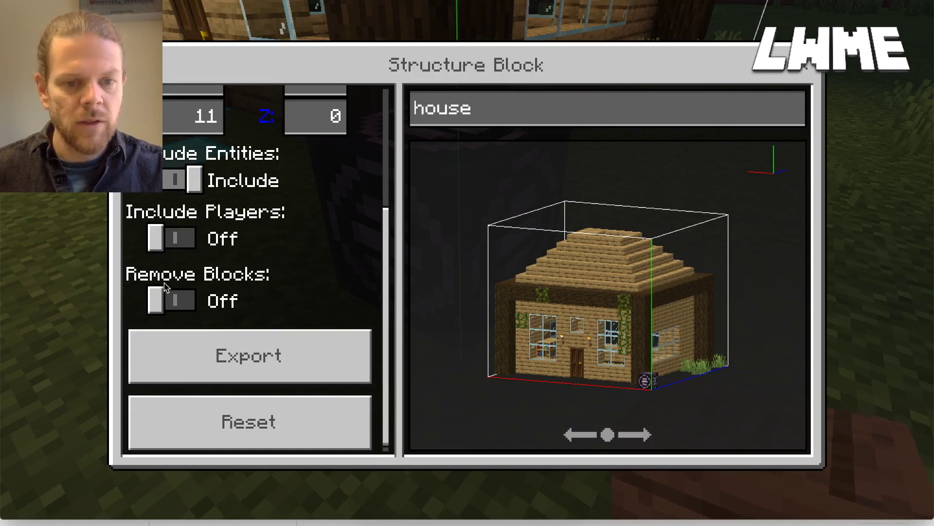
# - Export the house as a 3D model with Remove Blocks off, saving it to the Desktop
pyautogui.click(160, 301)
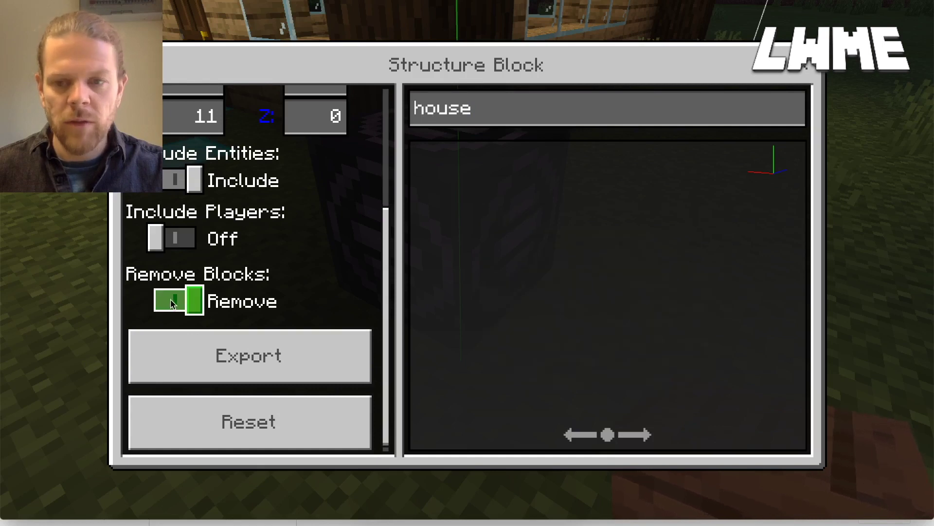
pyautogui.click(196, 302)
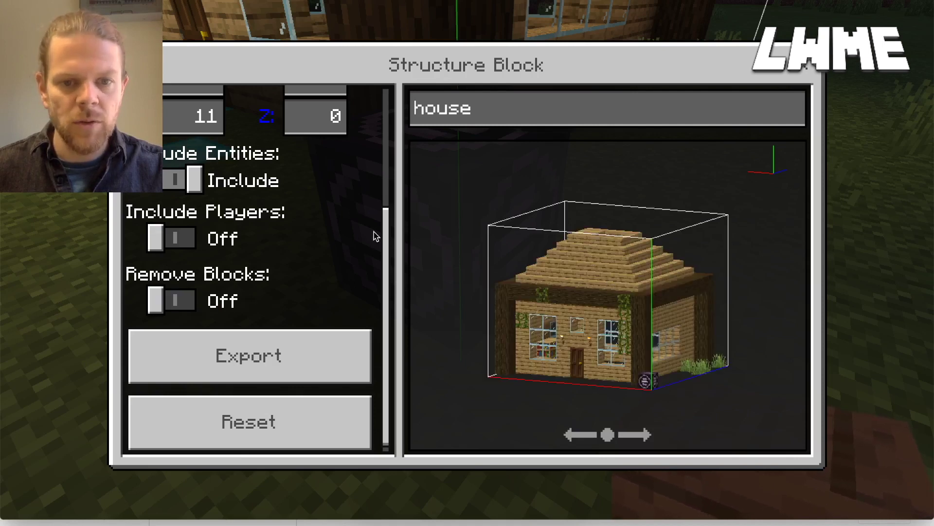
pyautogui.scroll(-1, 388, 231)
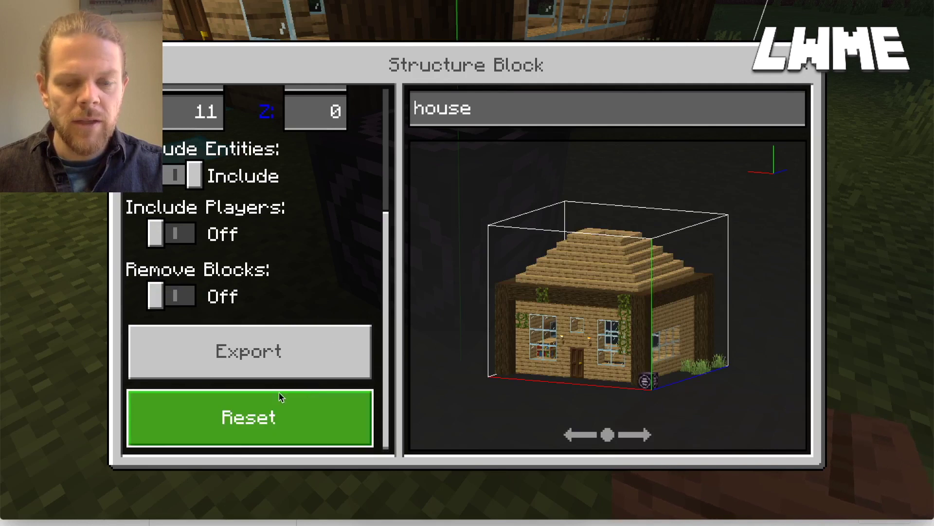
pyautogui.click(267, 354)
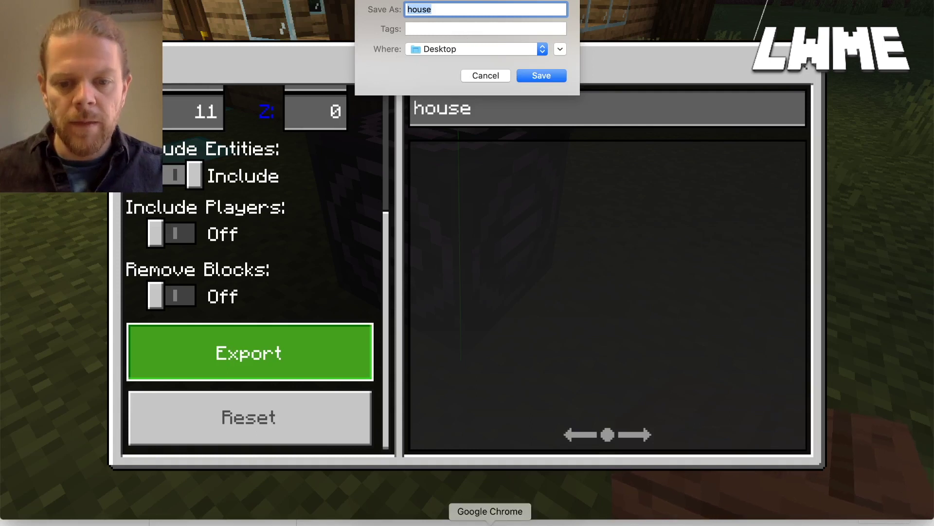
pyautogui.click(490, 522)
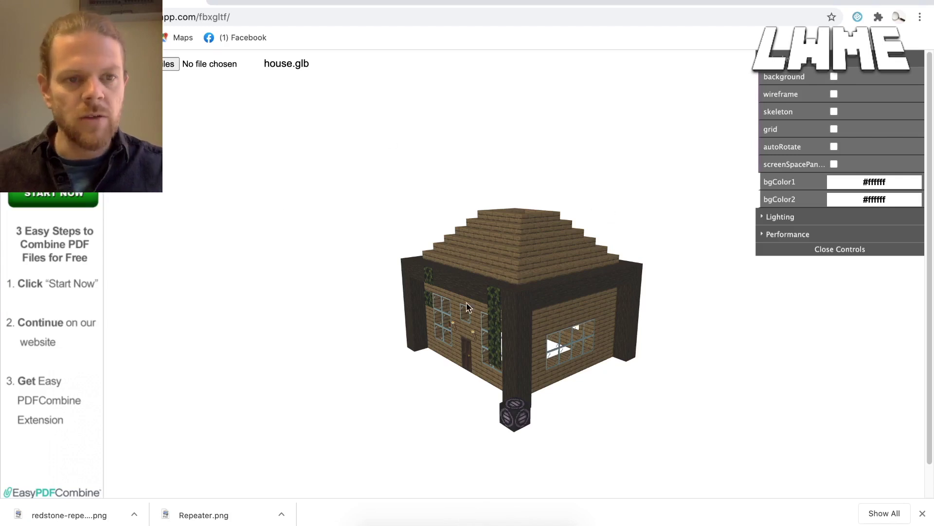
pyautogui.moveTo(515, 344); pyautogui.dragTo(598, 296)
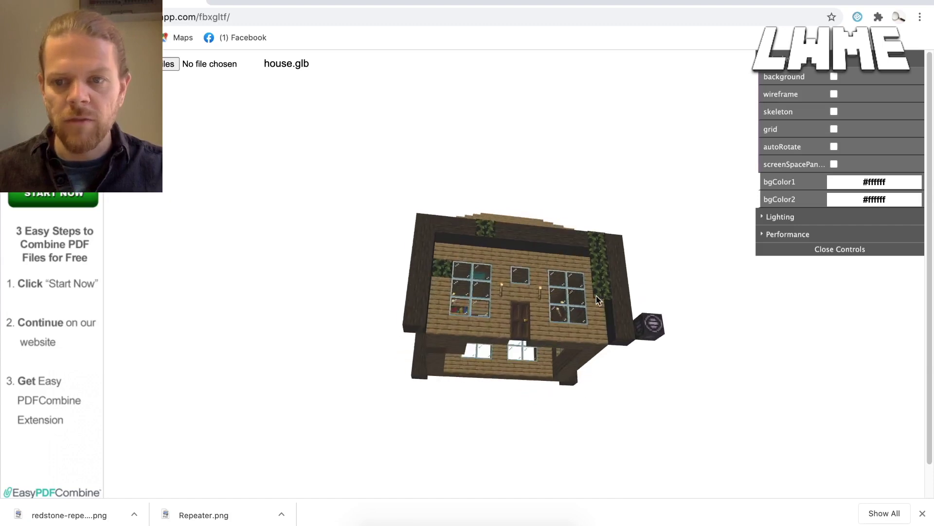
pyautogui.click(834, 147)
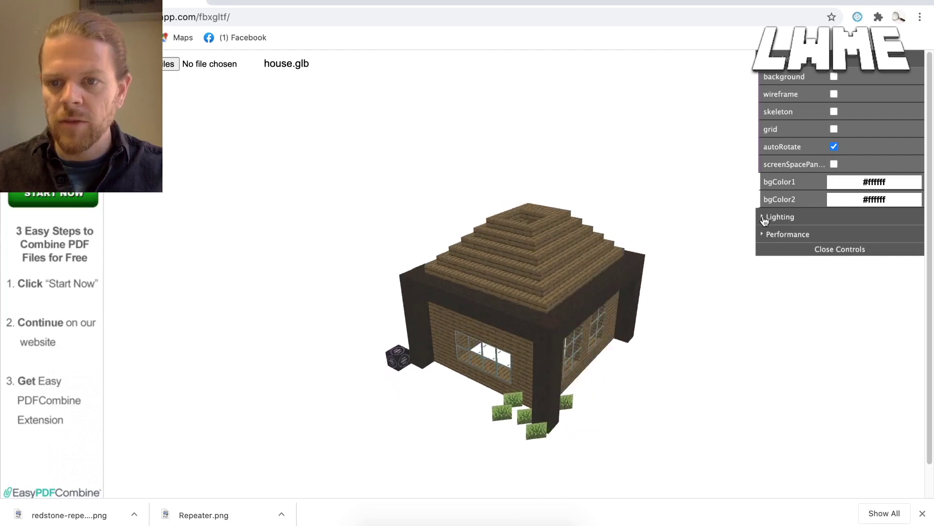
pyautogui.click(835, 77)
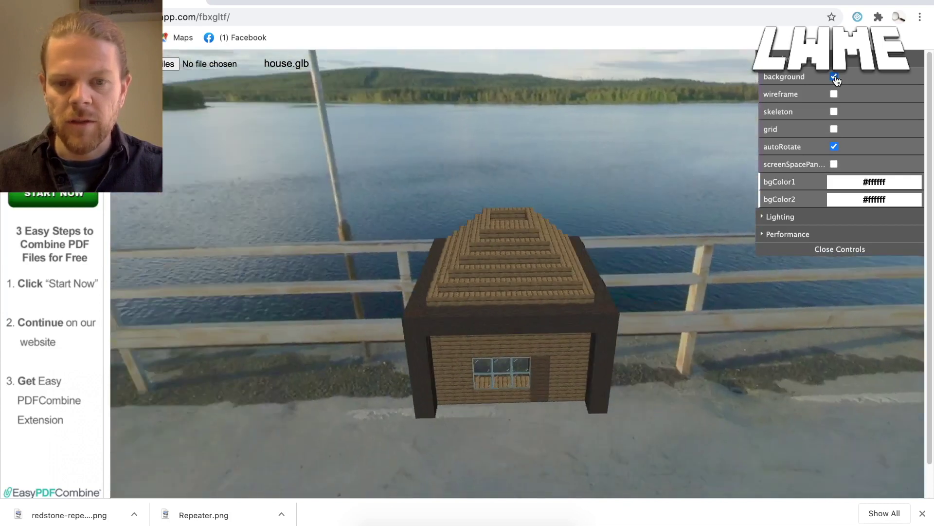
pyautogui.click(834, 77)
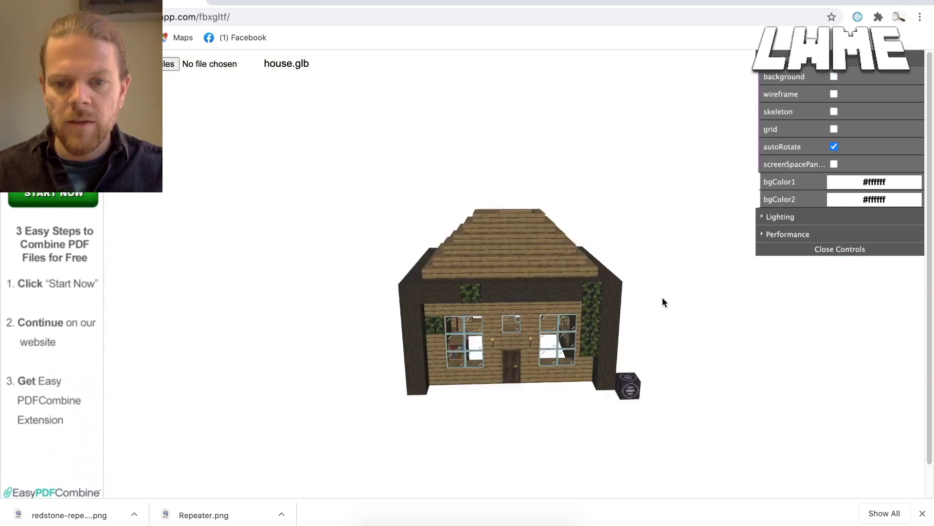
pyautogui.click(834, 147)
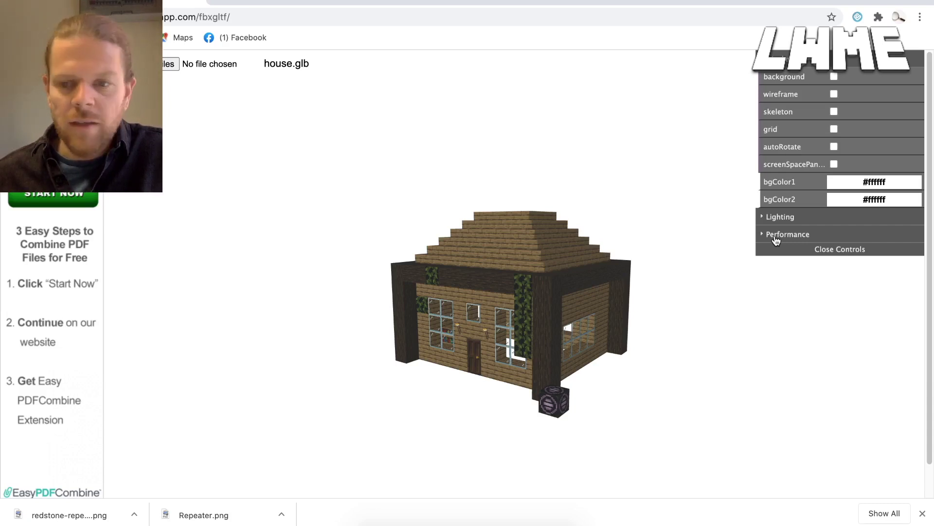
pyautogui.moveTo(538, 335); pyautogui.dragTo(592, 306)
pyautogui.scroll(6, 543, 348)
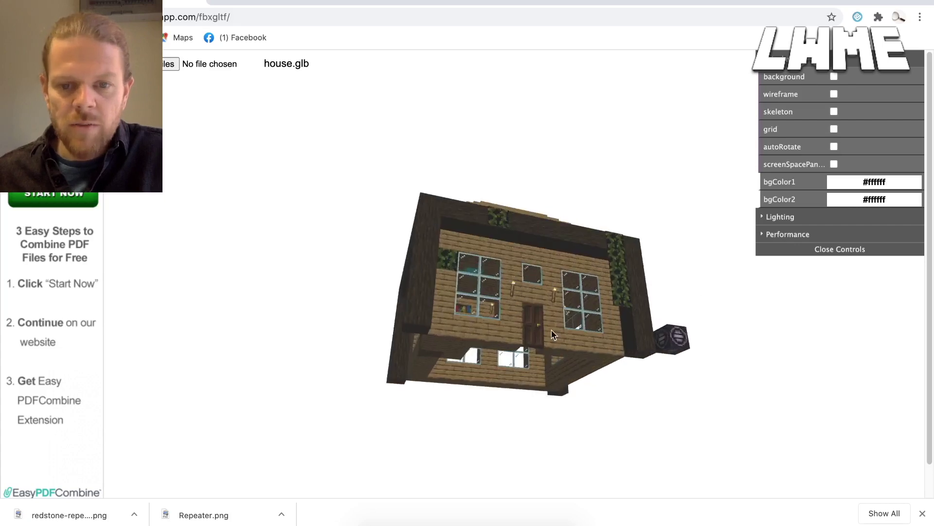
pyautogui.moveTo(544, 348); pyautogui.dragTo(578, 319)
pyautogui.scroll(8, 579, 319)
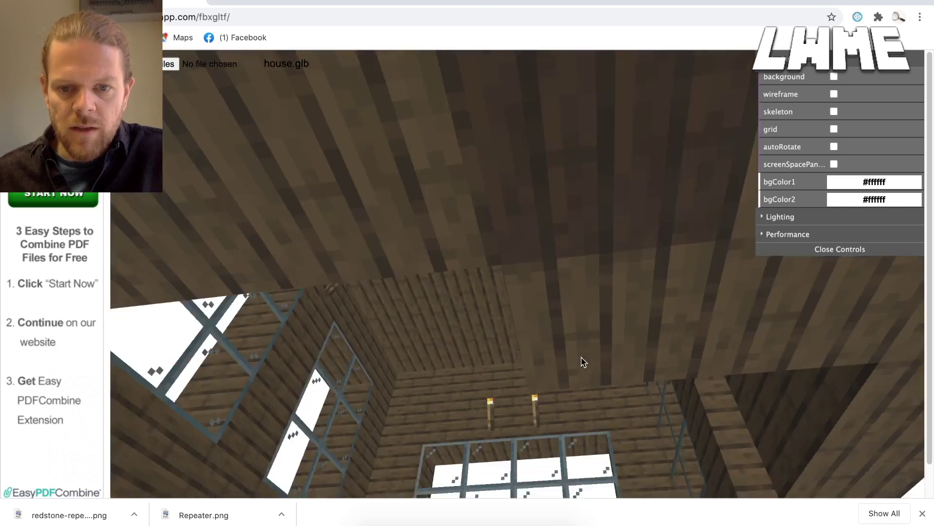
pyautogui.moveTo(584, 361); pyautogui.dragTo(501, 388)
pyautogui.scroll(-10, 503, 380)
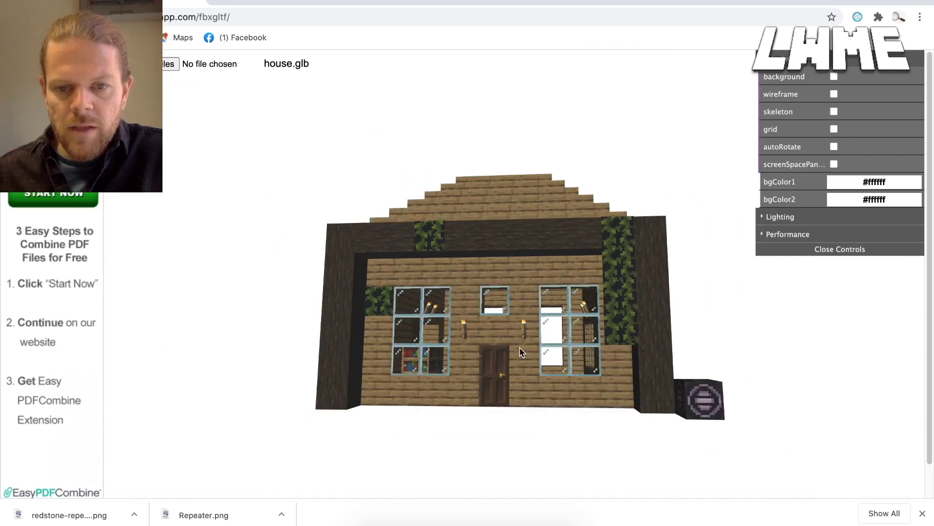
pyautogui.moveTo(523, 354); pyautogui.dragTo(491, 347)
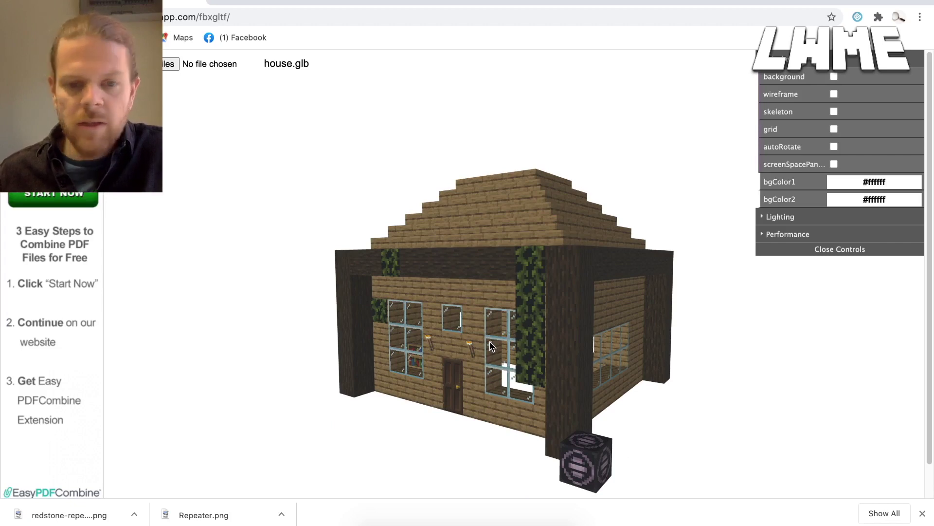
pyautogui.moveTo(484, 356); pyautogui.dragTo(506, 351)
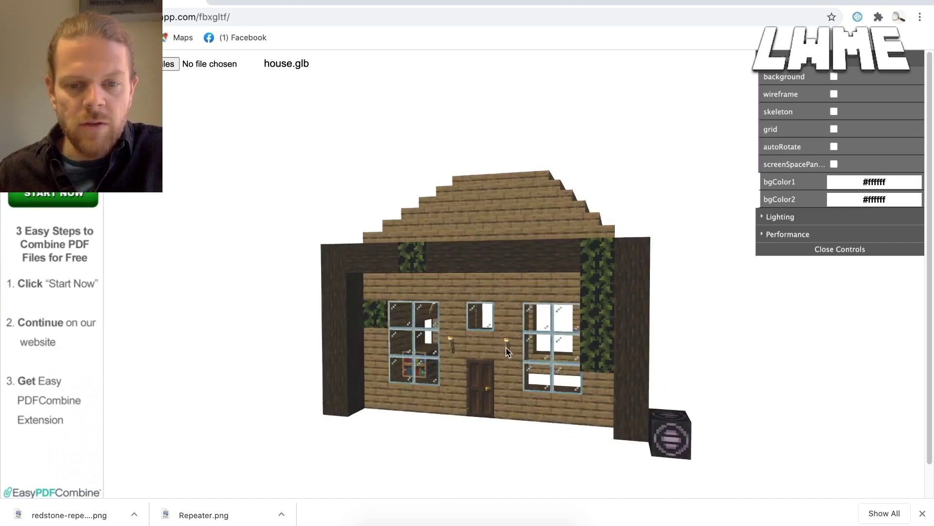